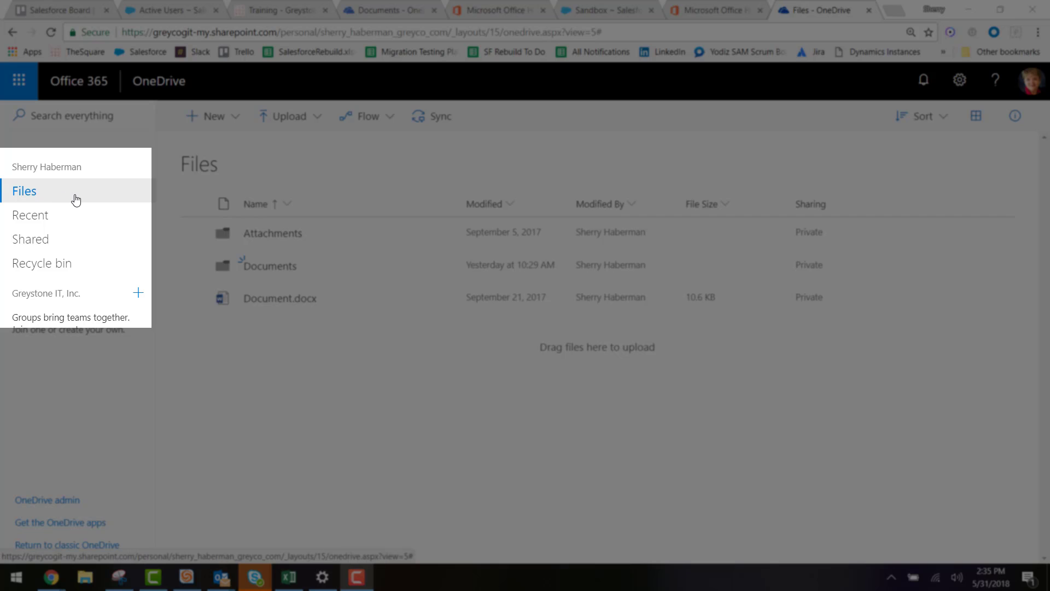
Step: View the Recent, Shared and Recycle bin sections in turn
left_click(64, 222)
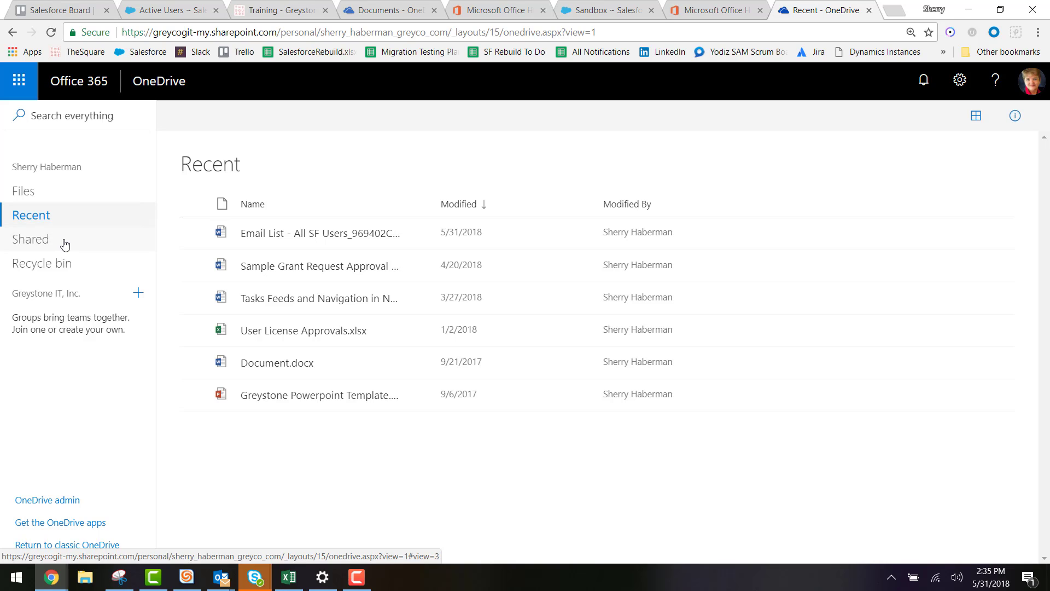
left_click(65, 245)
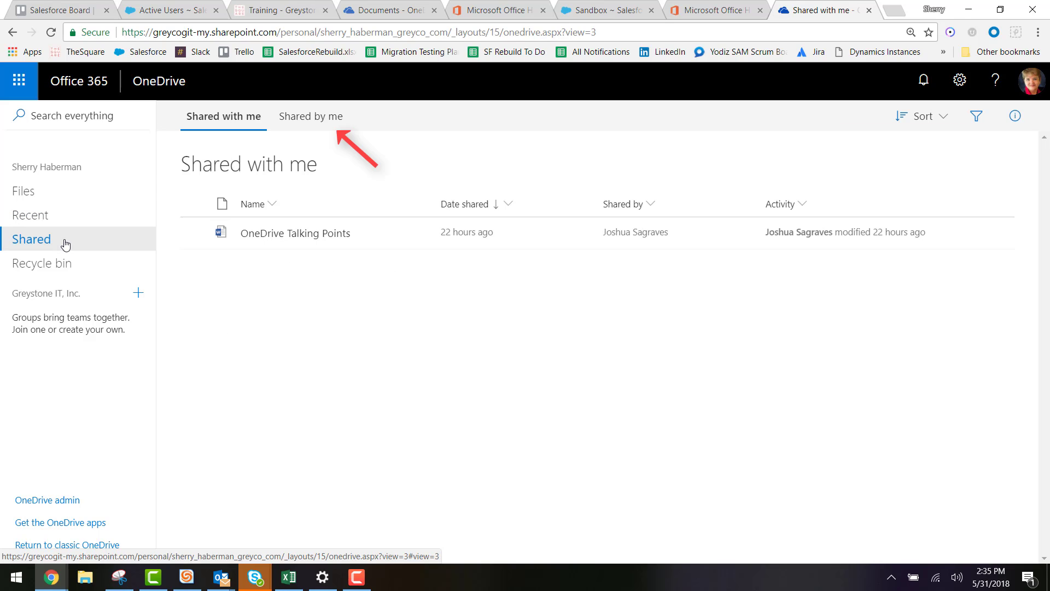
left_click(91, 265)
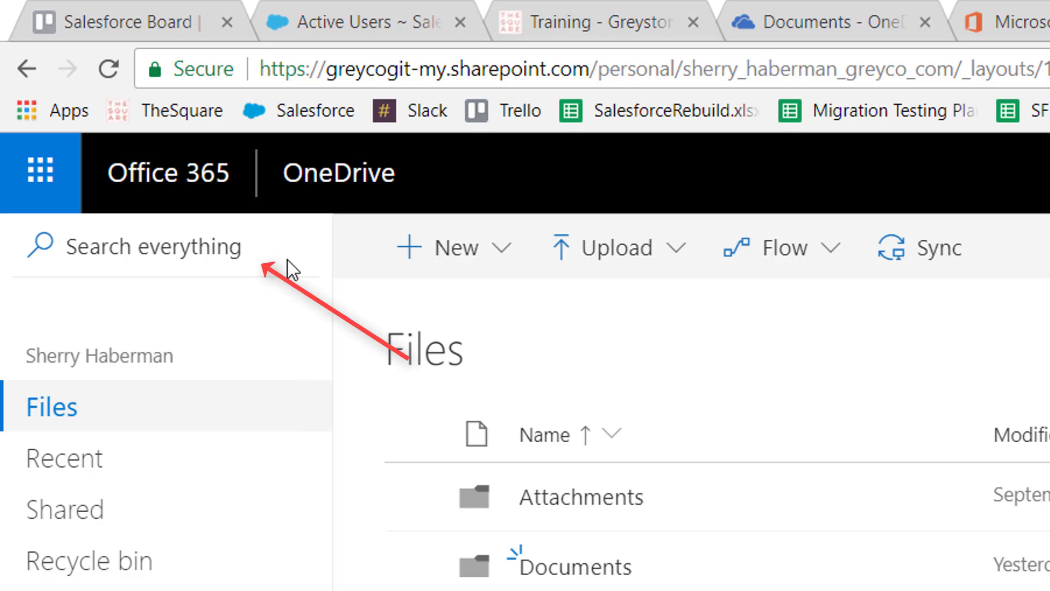
Step: Search everything for the file owner's first name and show the full search results
left_click(198, 251)
type("Sherr")
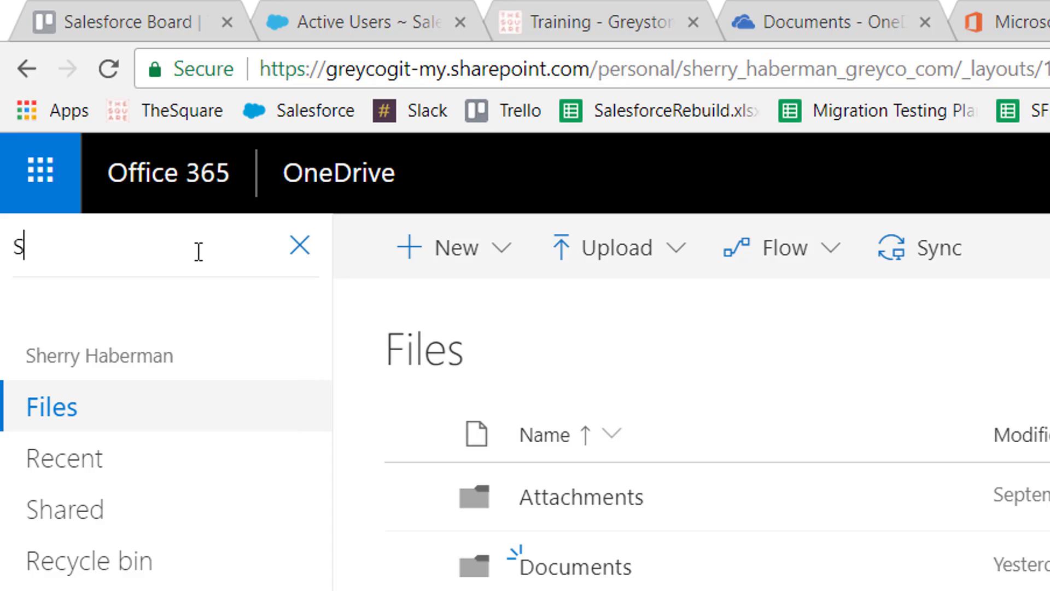
type("y")
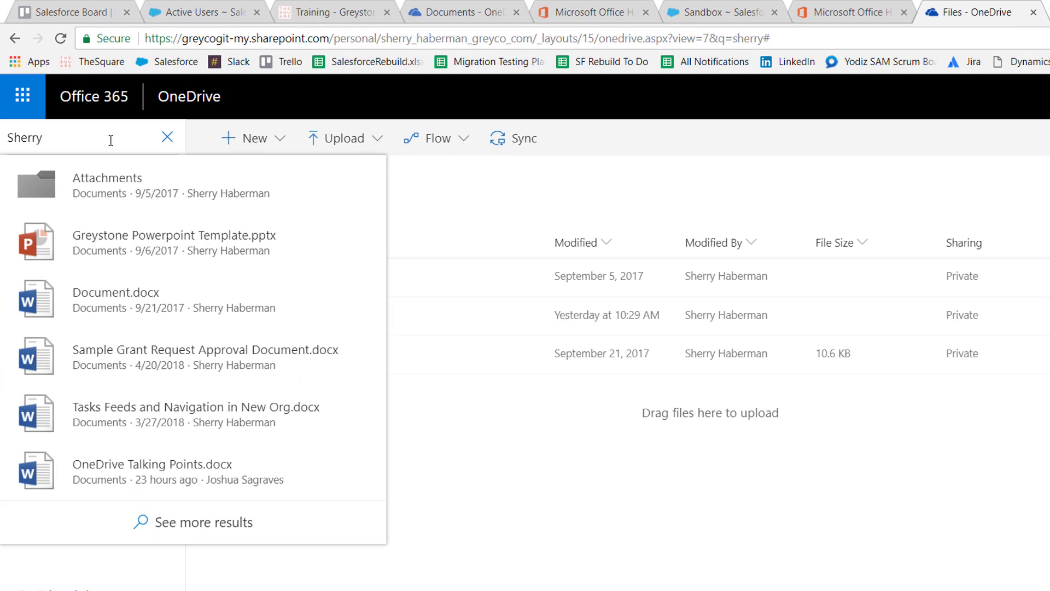
key("Return")
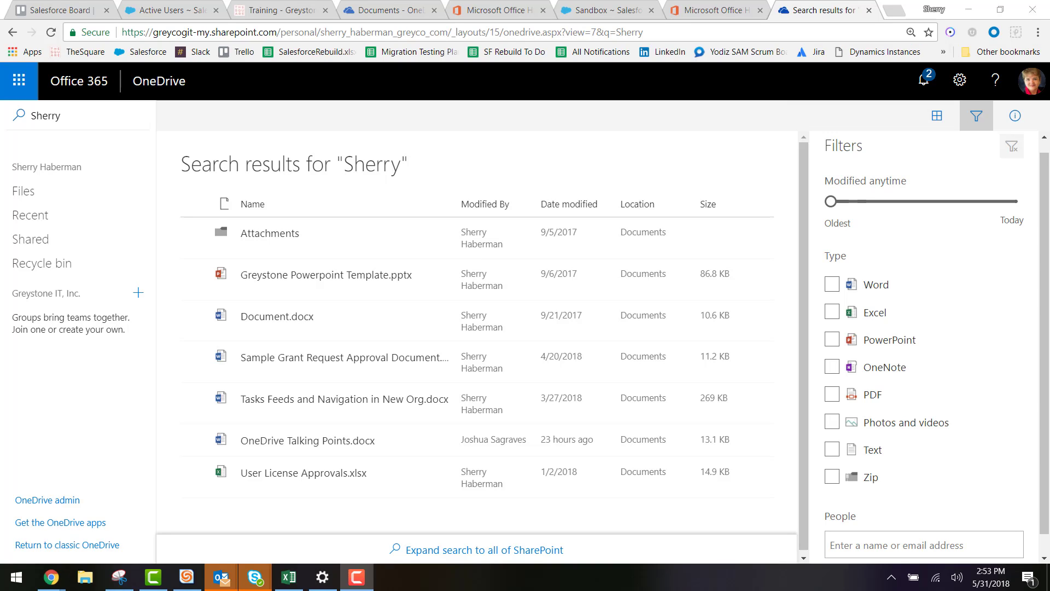
Step: Filter the search results by Word, Excel and PowerPoint file types in turn, clearing each filter again
left_click(836, 288)
left_click(837, 292)
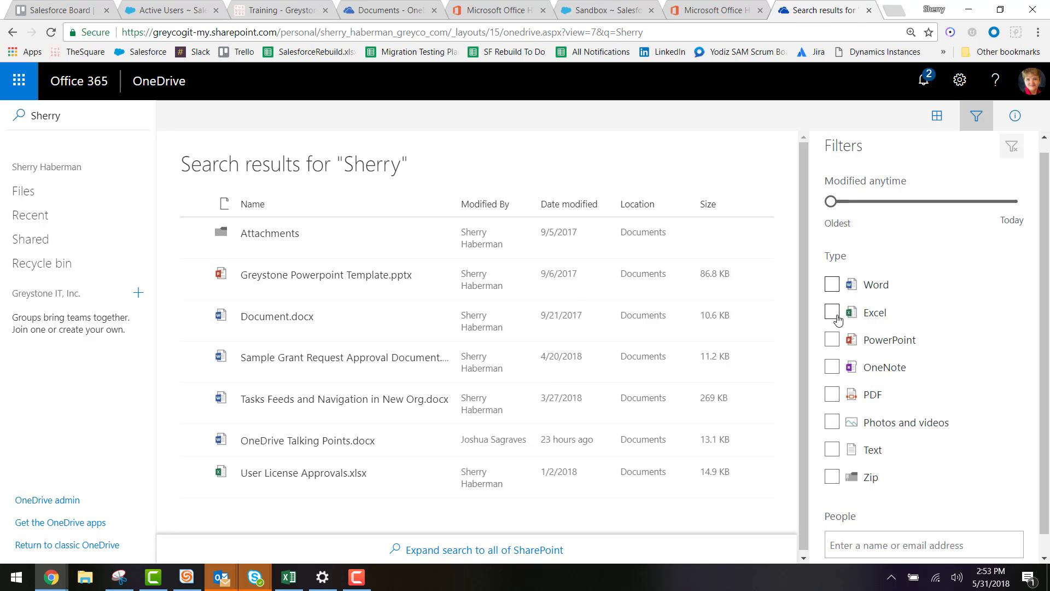
left_click(837, 316)
left_click(833, 342)
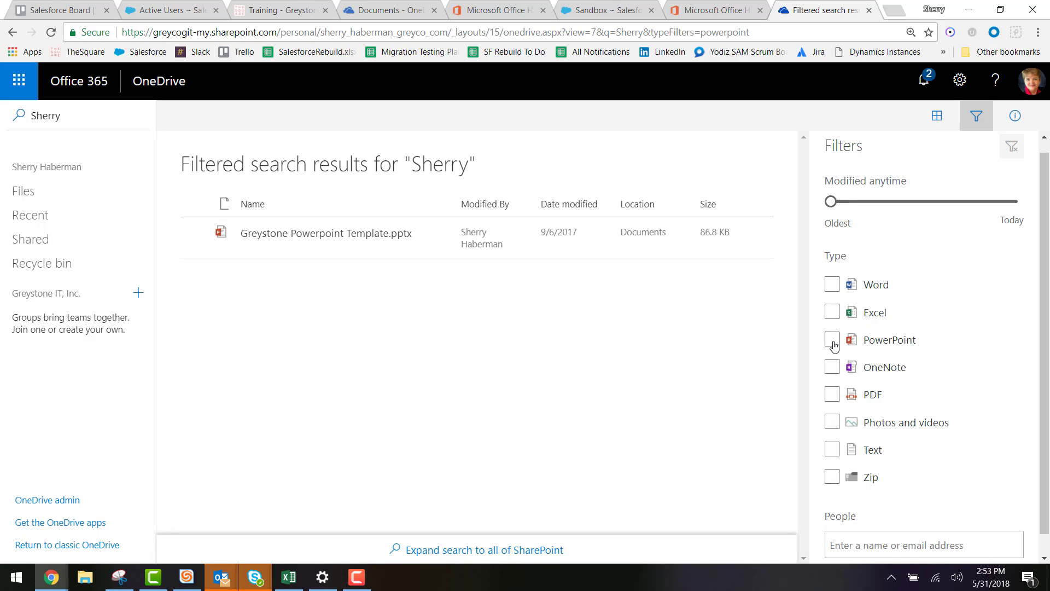
left_click(833, 344)
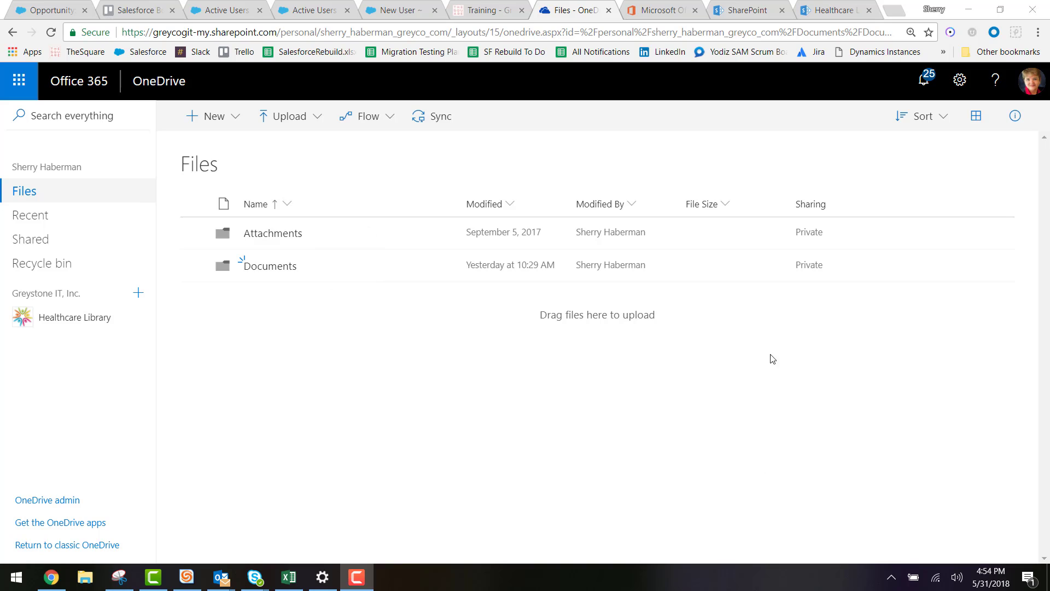
left_click(243, 118)
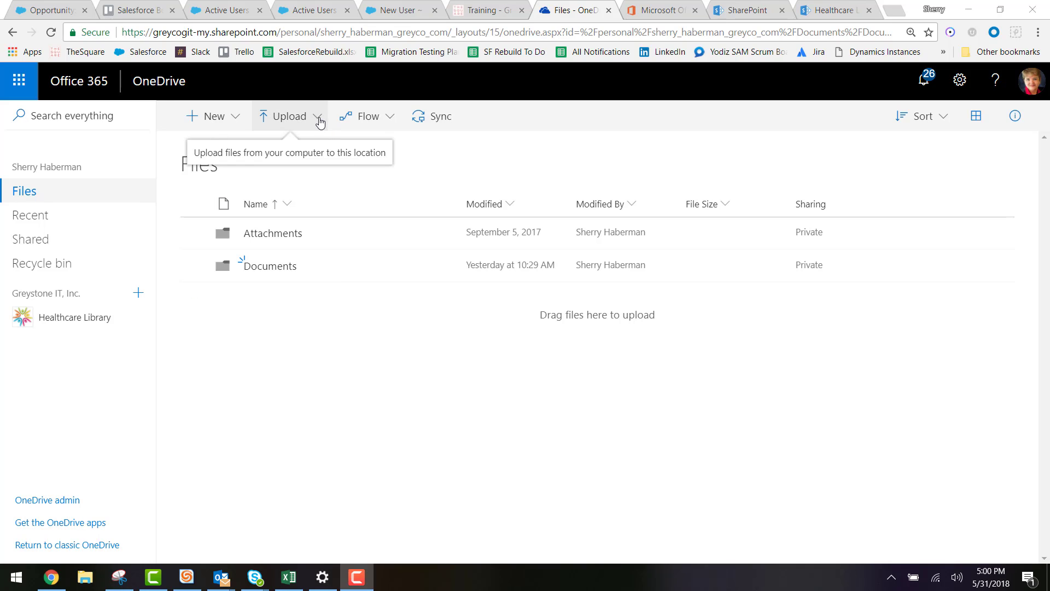
left_click(320, 122)
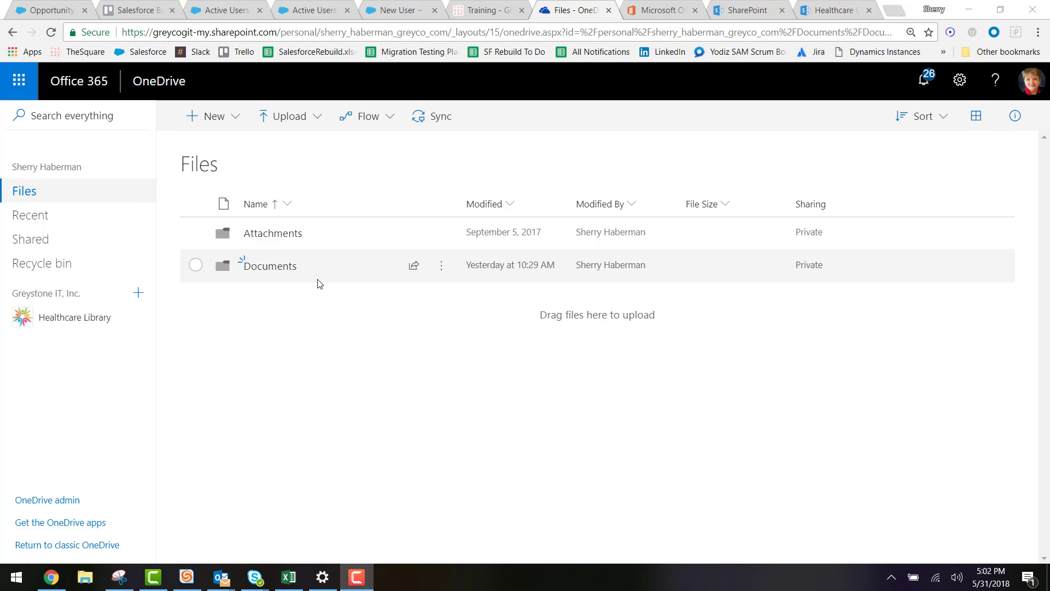
Step: Create a folder in Documents named with the owner's first name plus "Demo" and move Email List - All SF Users.docx into it
left_click(274, 271)
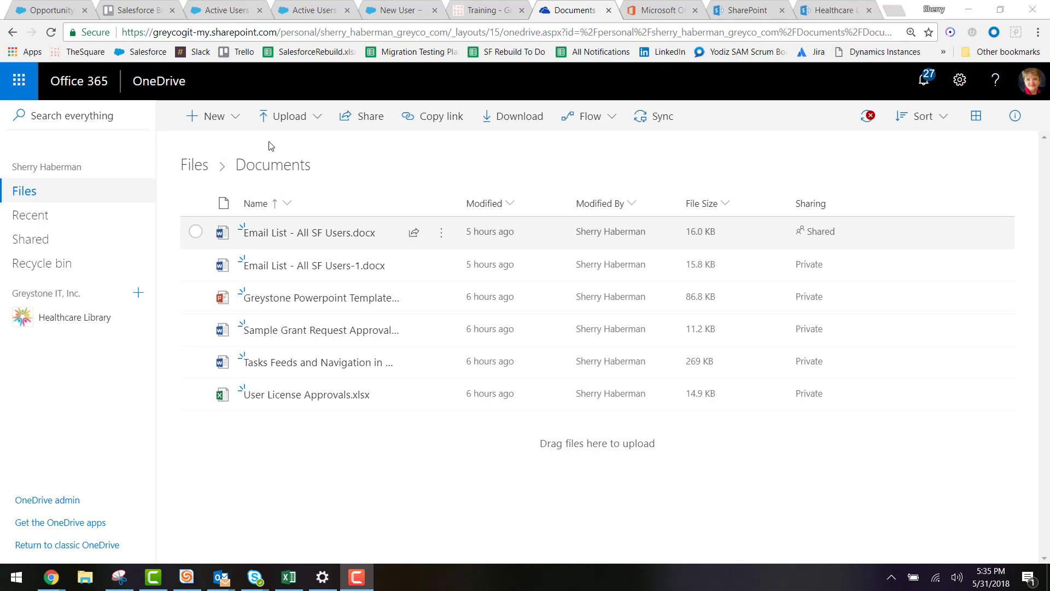
left_click(243, 126)
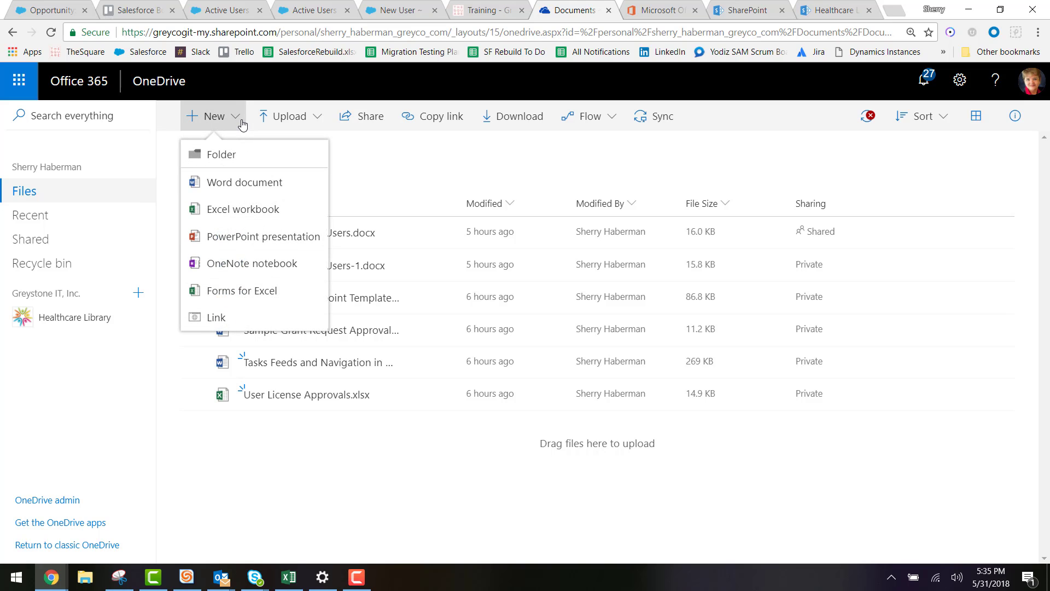
left_click(229, 155)
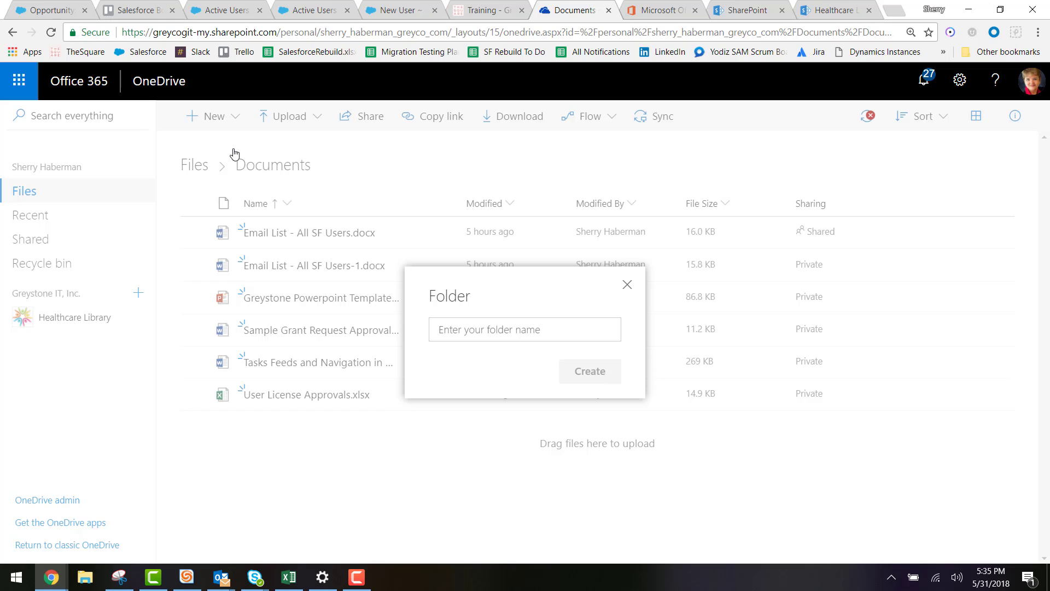
type("Sherry Demo")
left_click(588, 371)
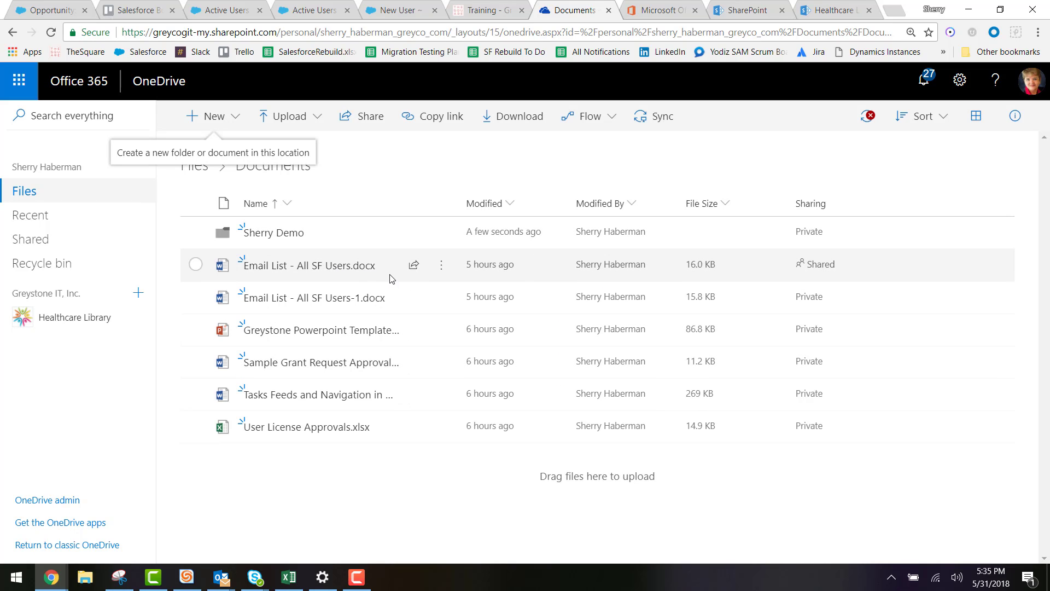
left_click_drag(392, 279, 330, 237)
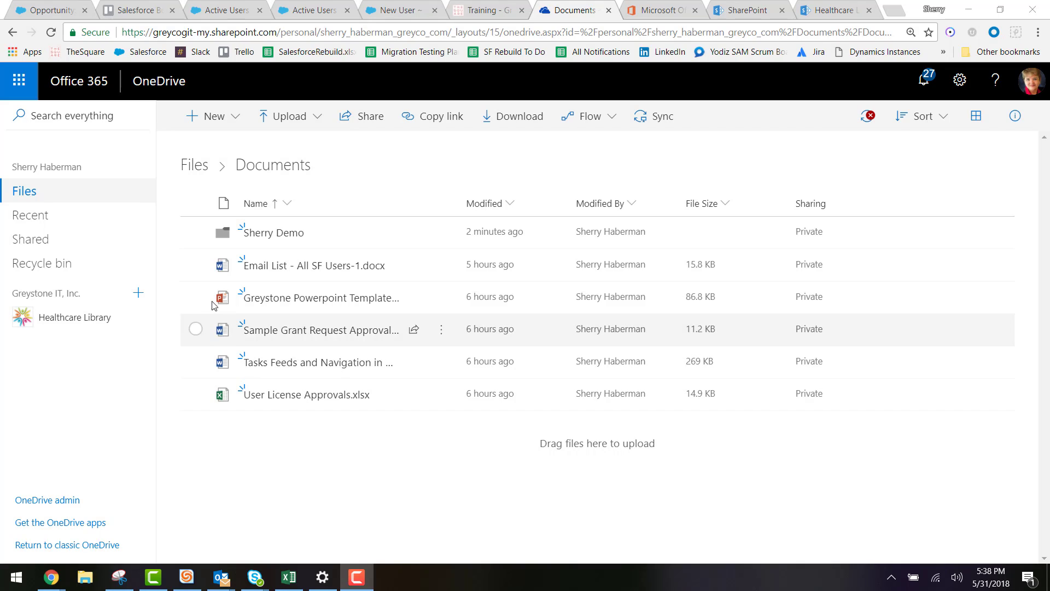
Step: Move Email List - All SF Users-1.docx into a new Documents subfolder named with the owner's first name plus "'s Lists", and open that folder
left_click(195, 264)
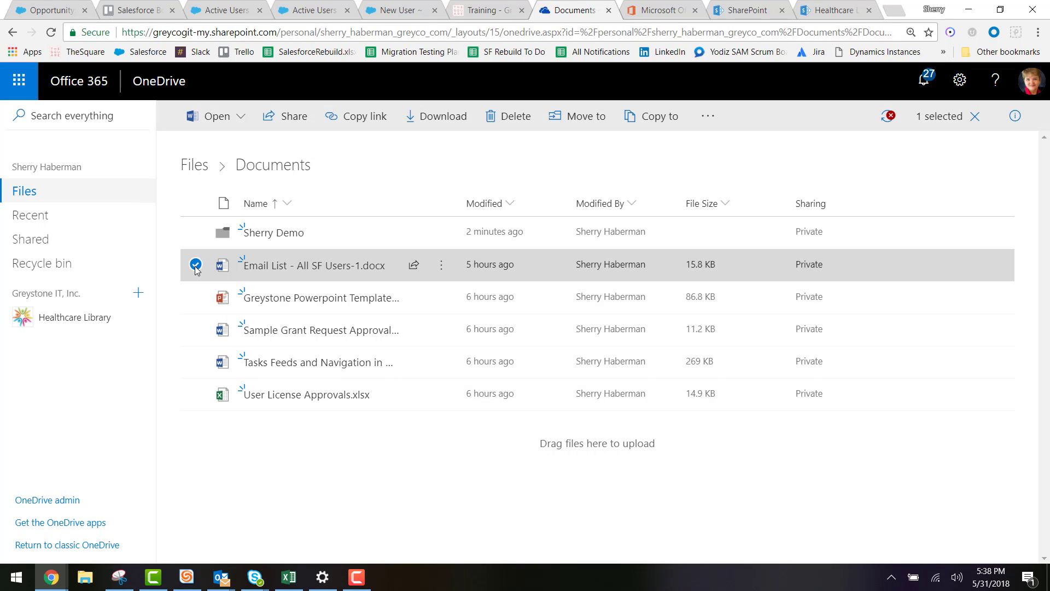
left_click(600, 129)
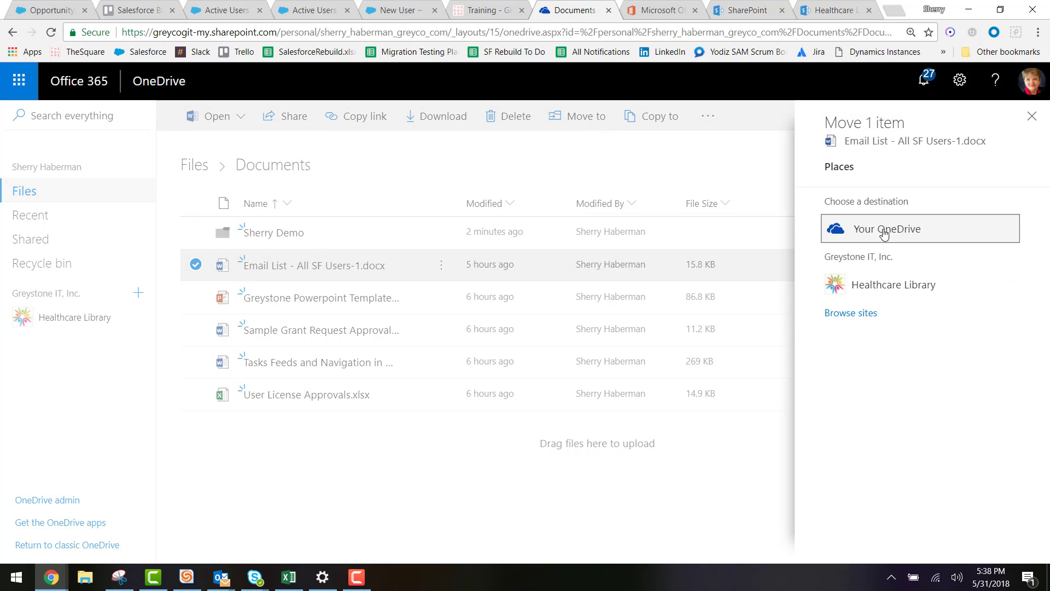
left_click(884, 234)
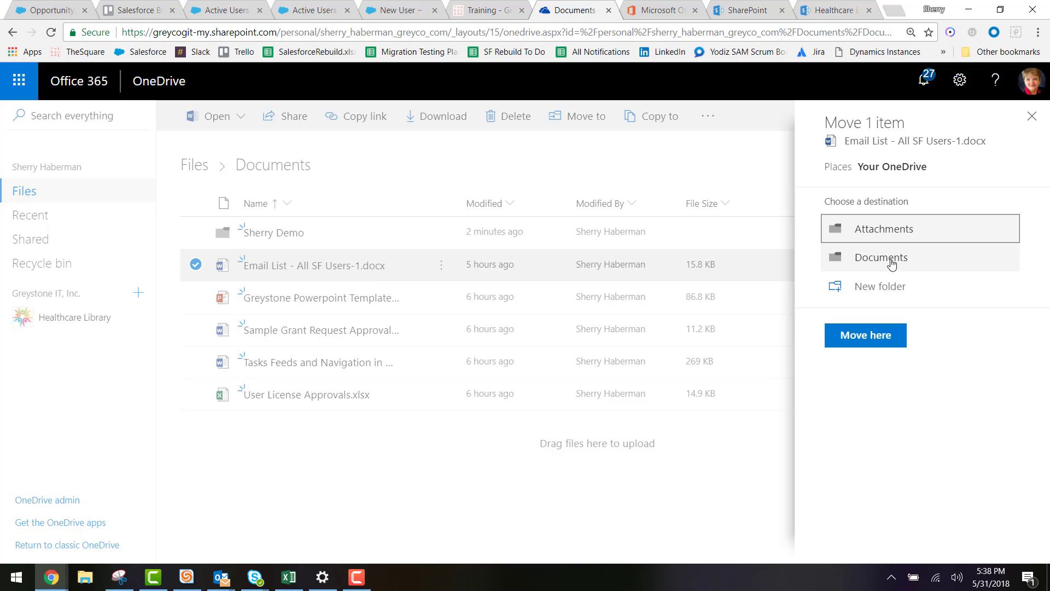
left_click(891, 264)
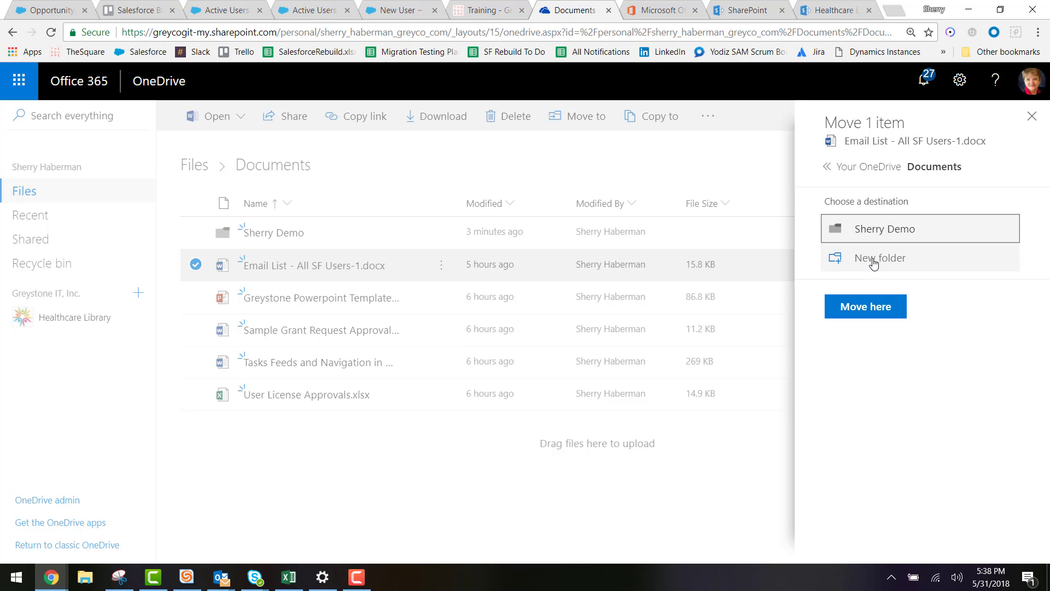
left_click(873, 264)
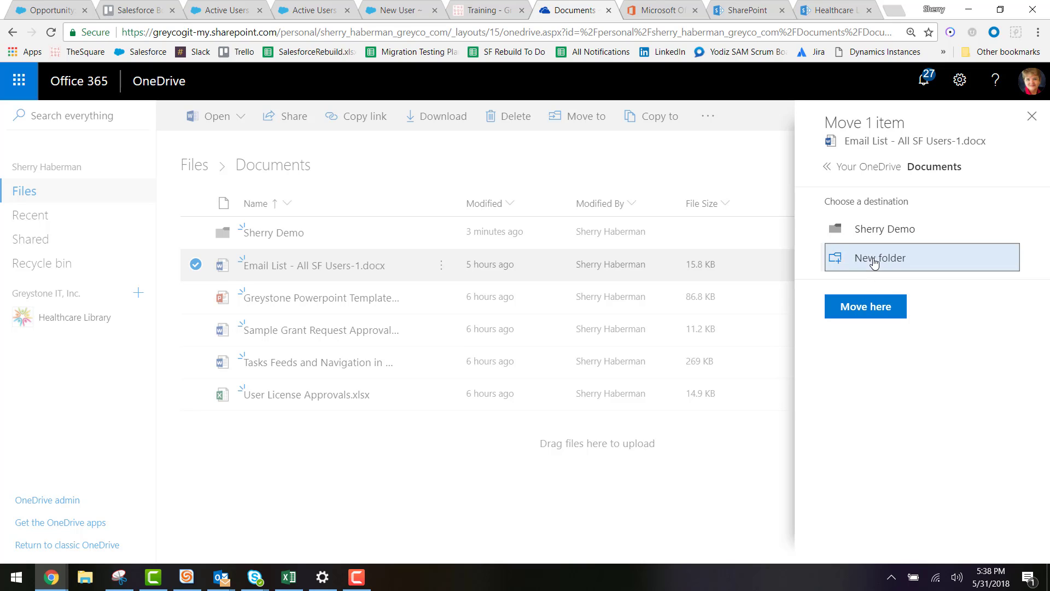
type("Sherry's Lists")
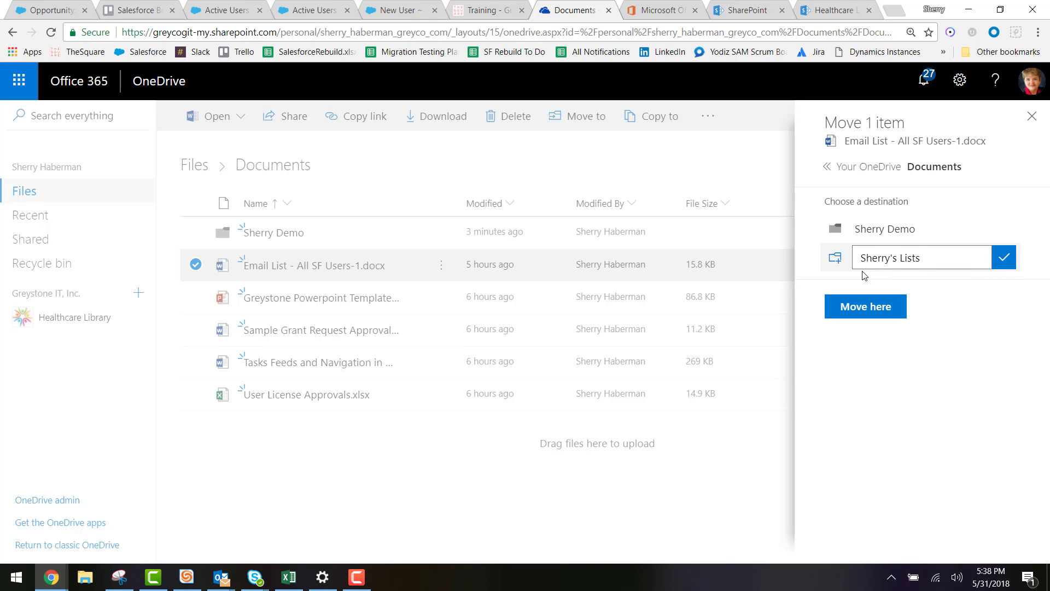
left_click(1004, 257)
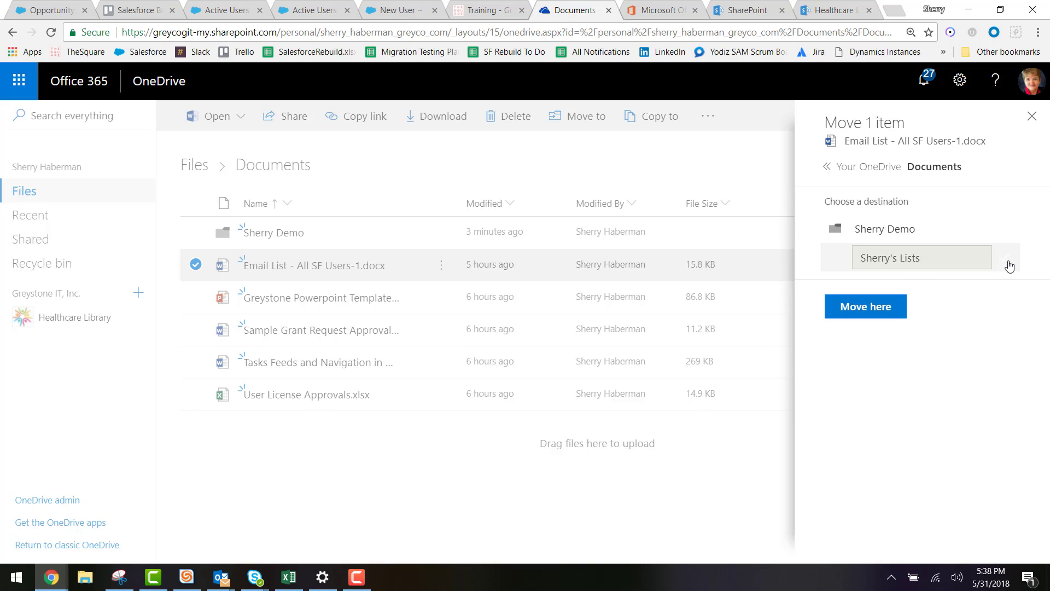
left_click(866, 263)
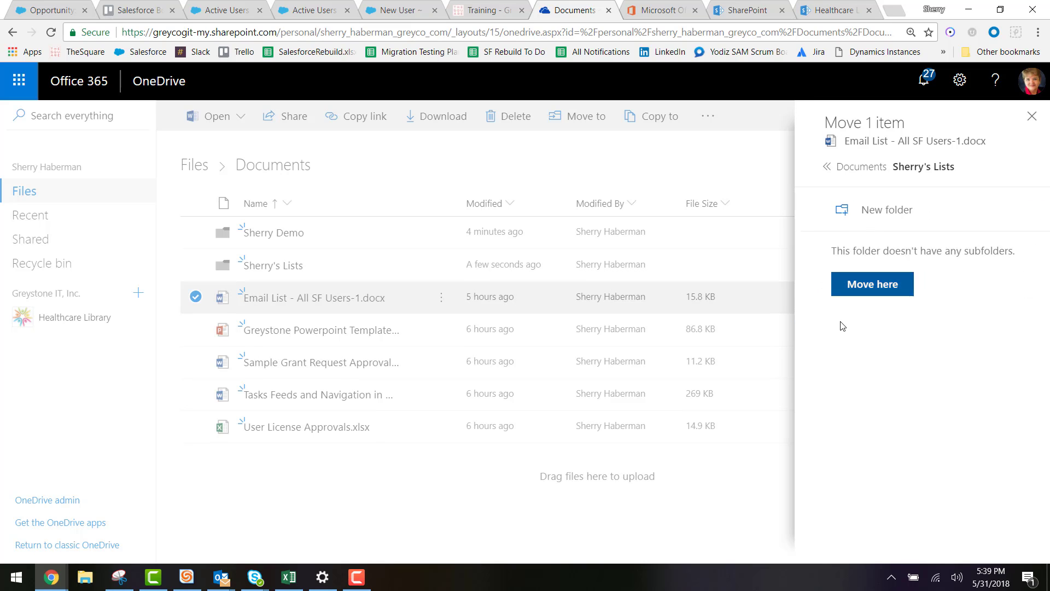
left_click(862, 289)
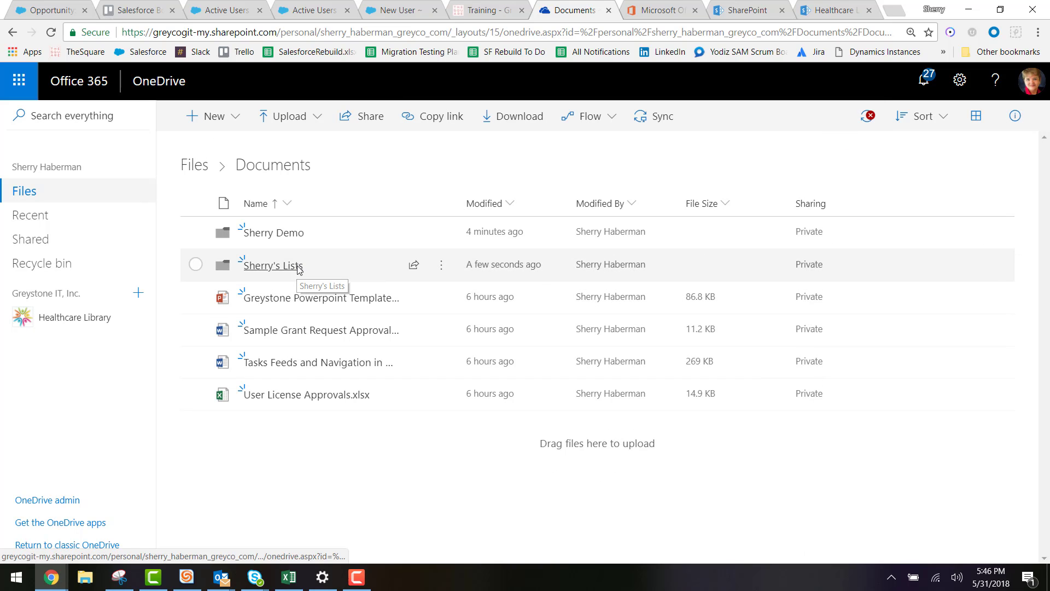
left_click(293, 265)
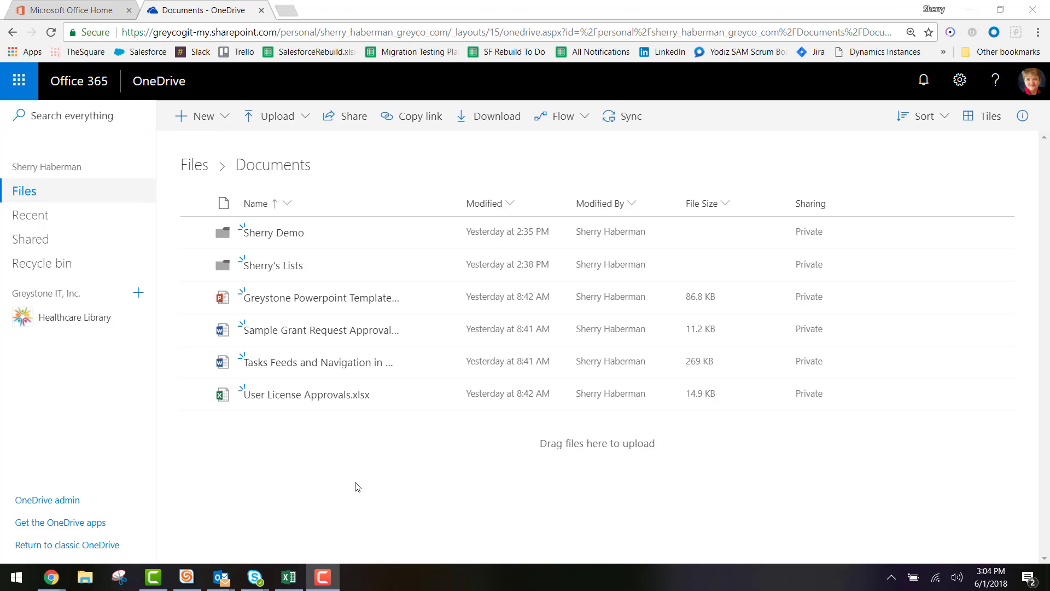
Step: Review the details and opening options of User License Approvals.xlsx, then close the details and deselect the file
left_click(198, 397)
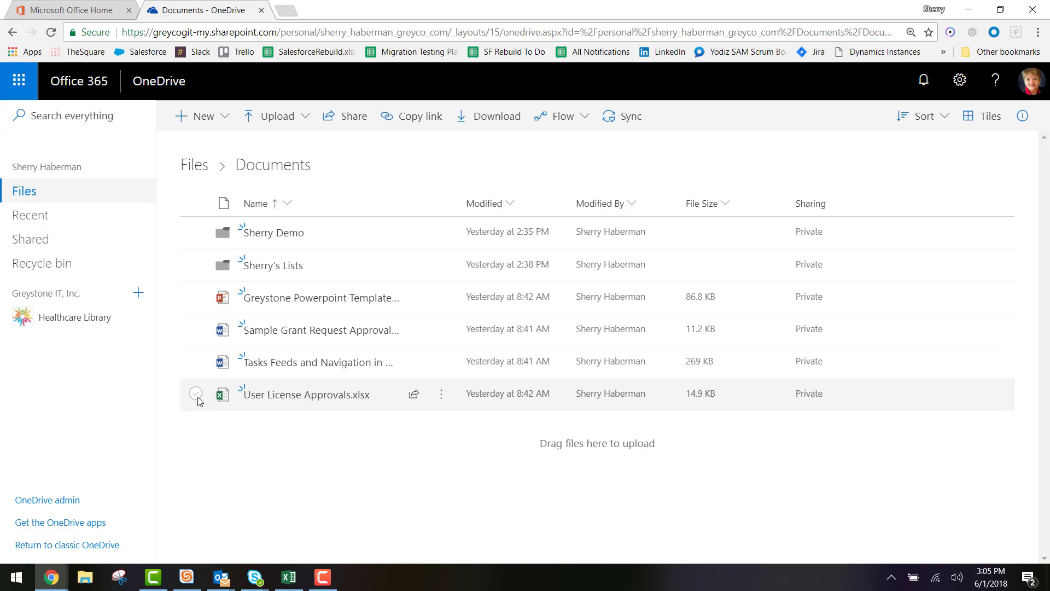
left_click(196, 395)
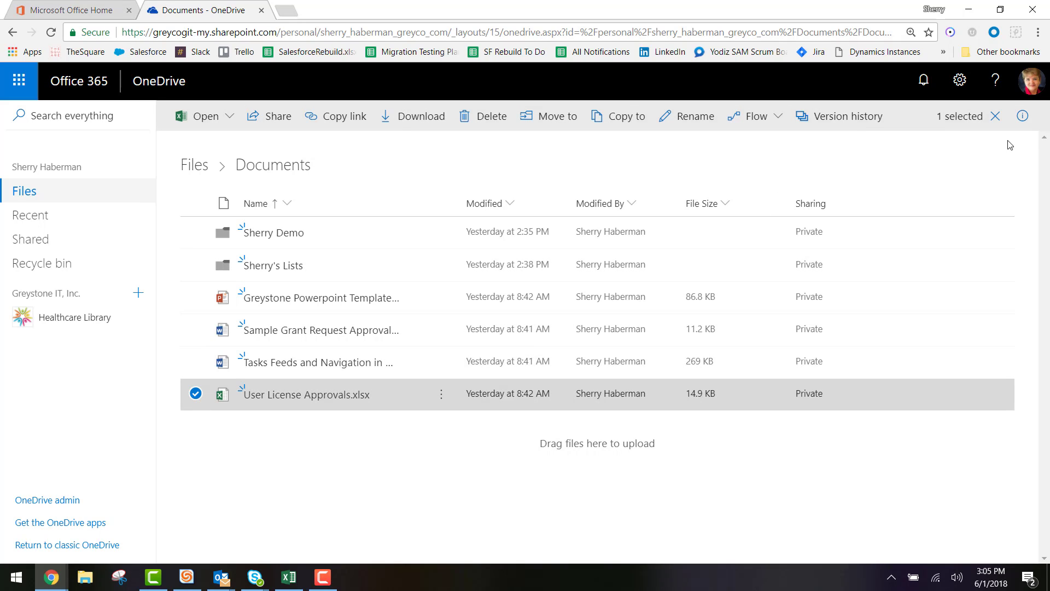
left_click(1022, 117)
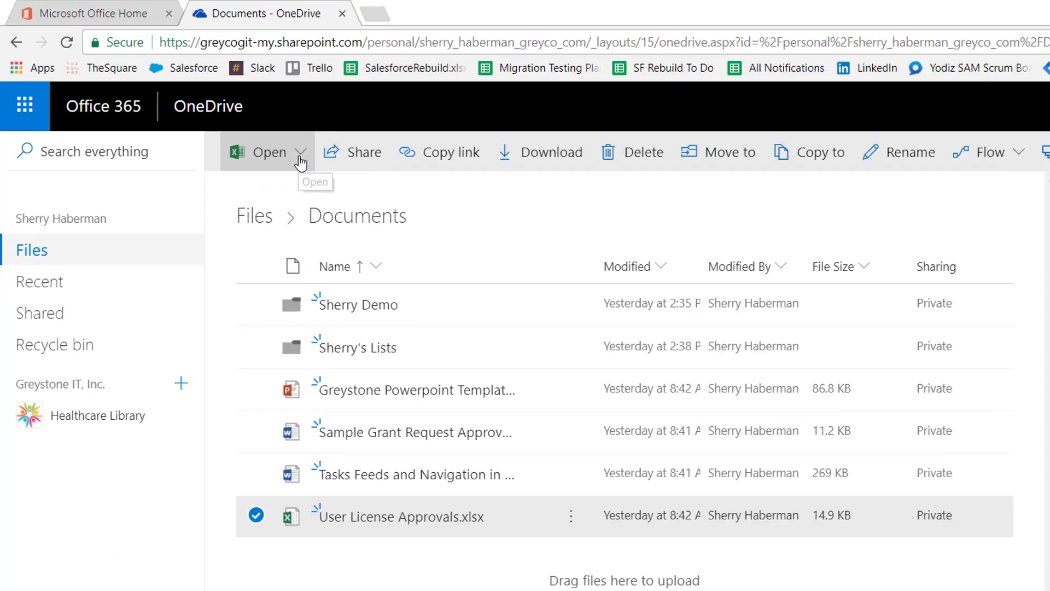
left_click(230, 119)
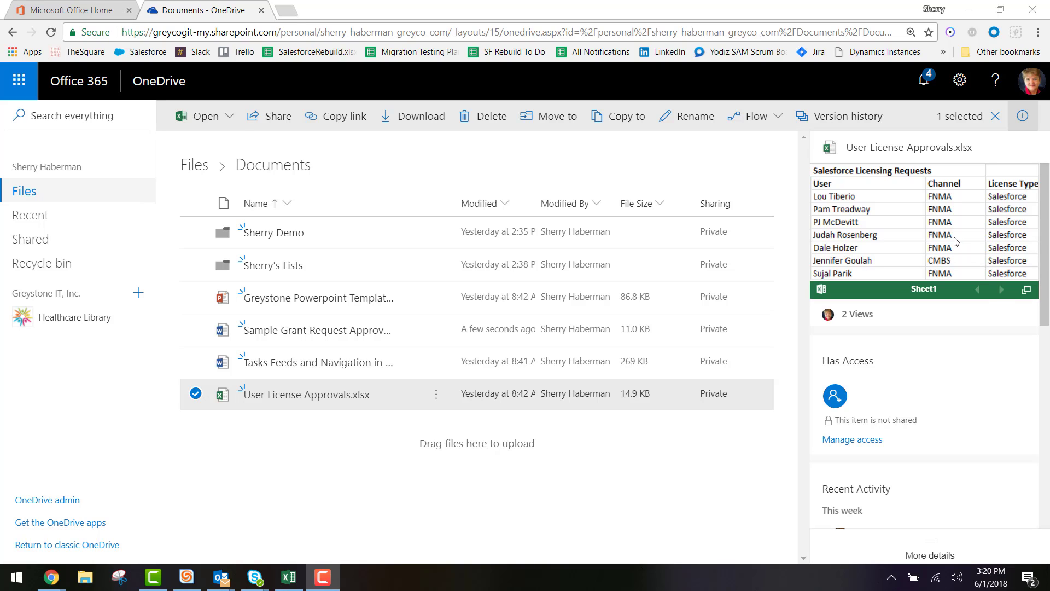
left_click(1022, 116)
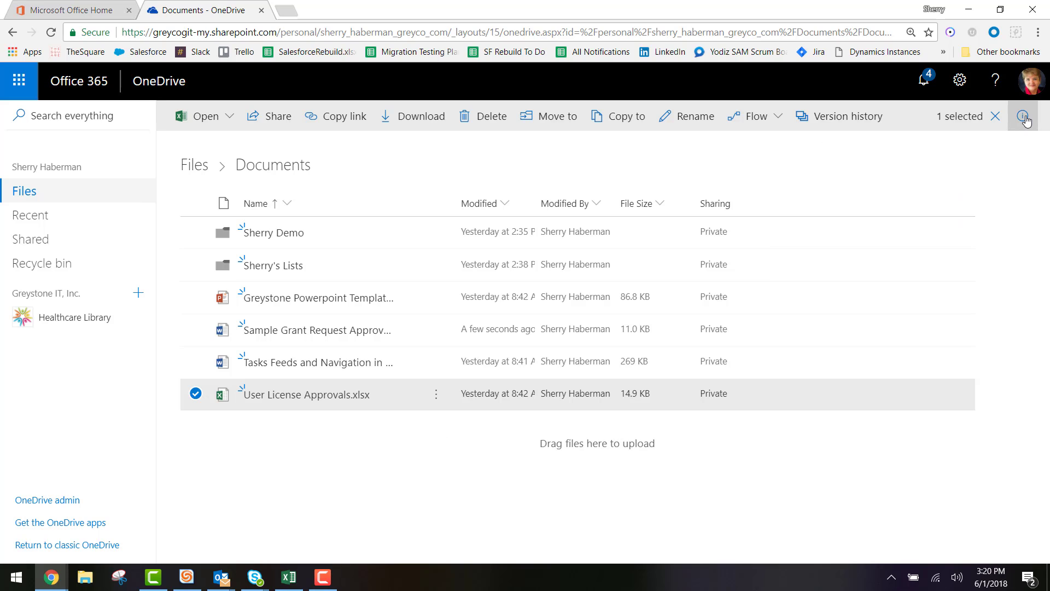
left_click(196, 393)
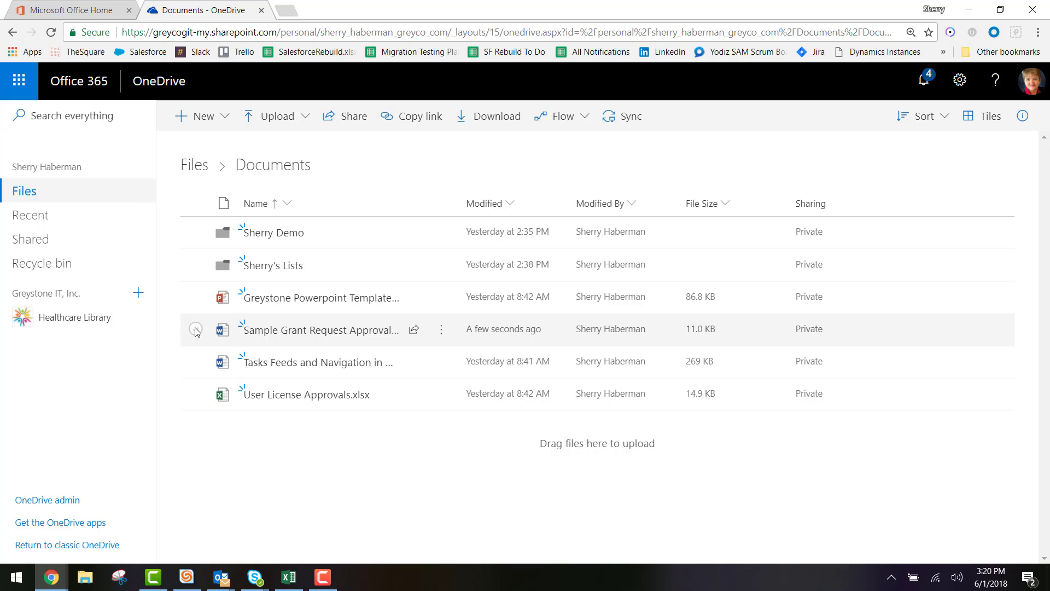
Step: Show the version history of the Sample Grant Request Approval document
left_click(196, 329)
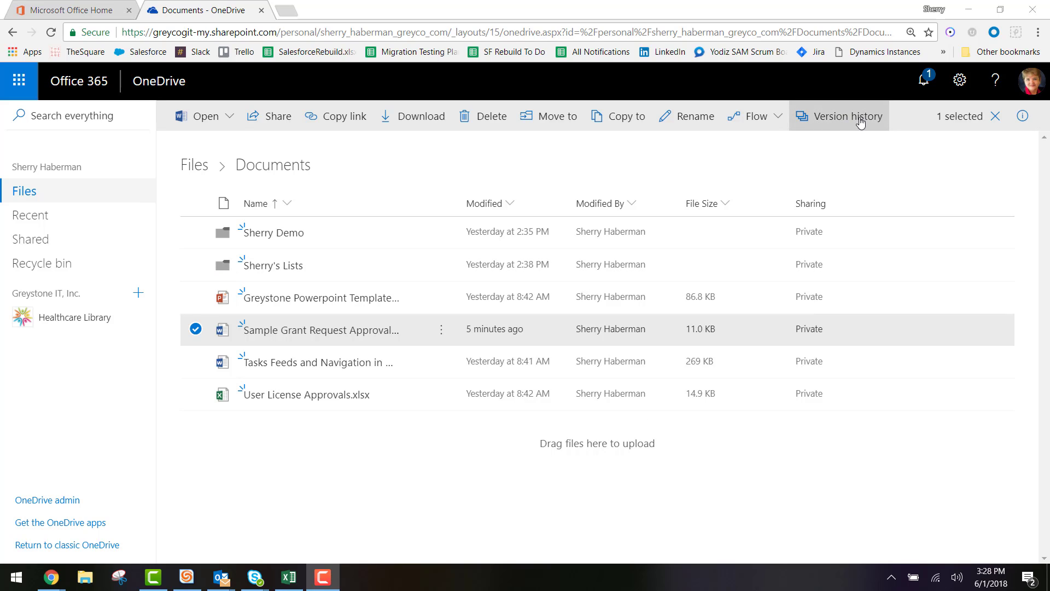
left_click(442, 332)
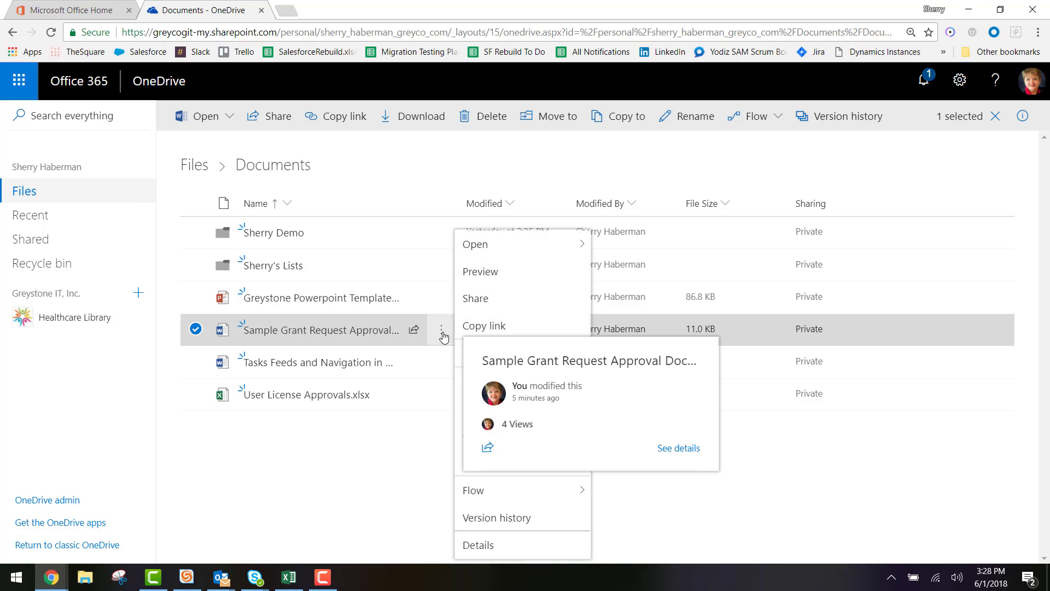
left_click(499, 517)
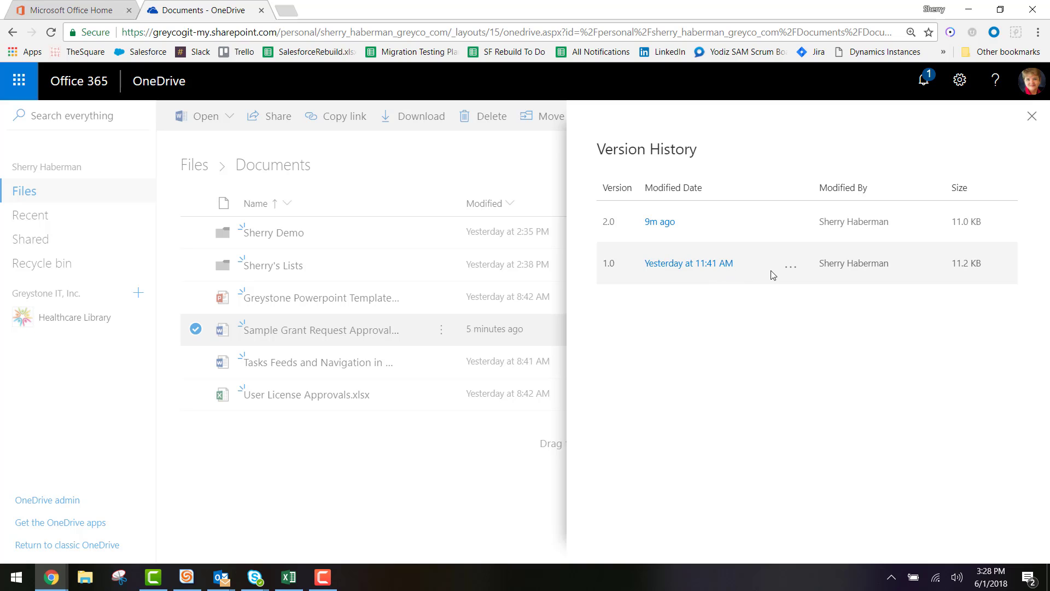
Step: Restore version 1.0 of the Sample Grant Request Approval document from its version history
left_click(792, 268)
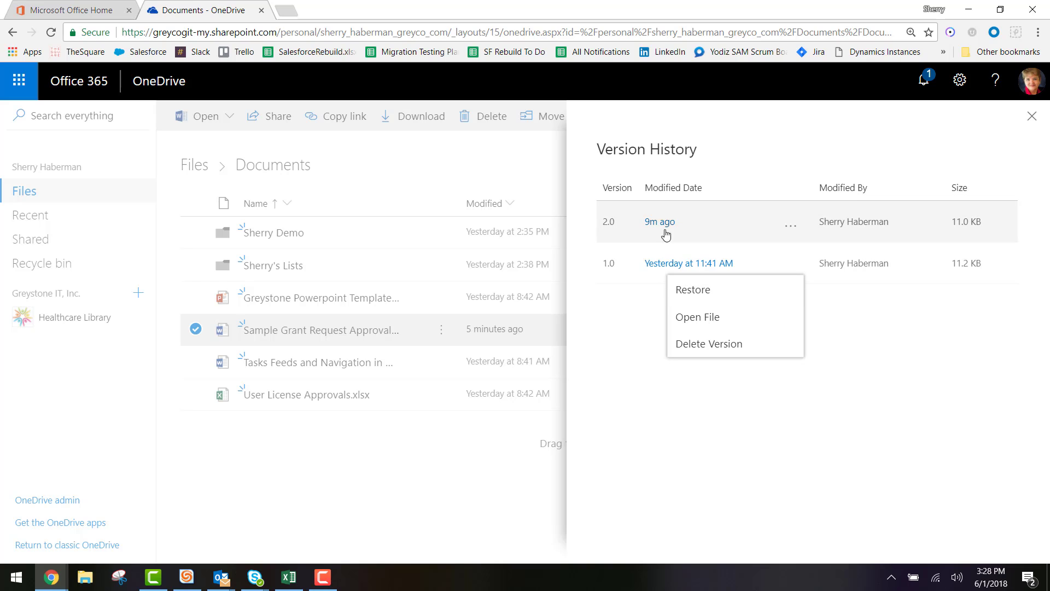
left_click(692, 290)
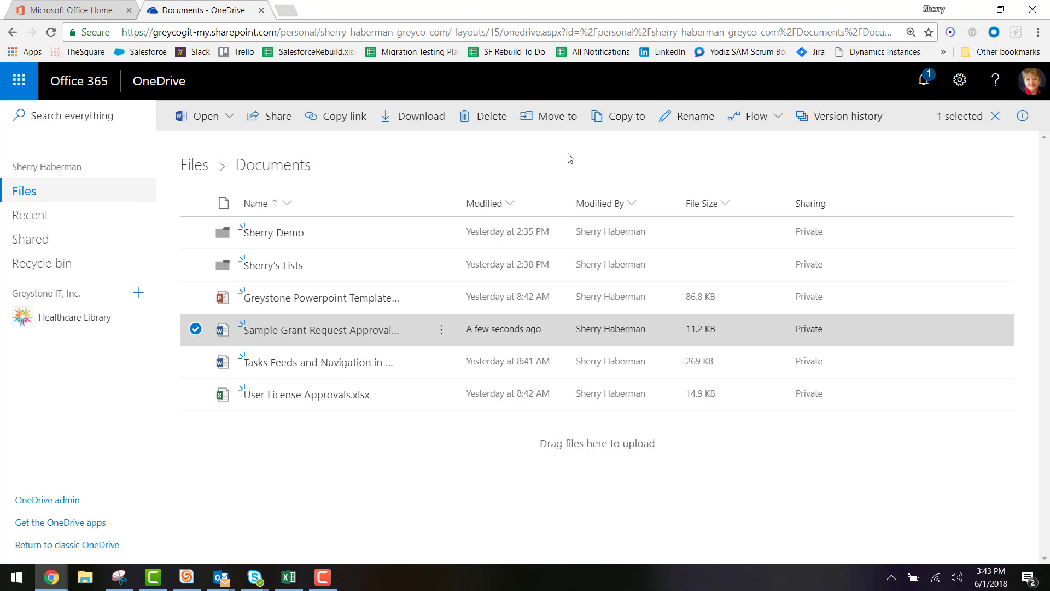
Step: Review the file management options for the Sample Grant Request Approval document, including delete, move, copy and rename
left_click(442, 332)
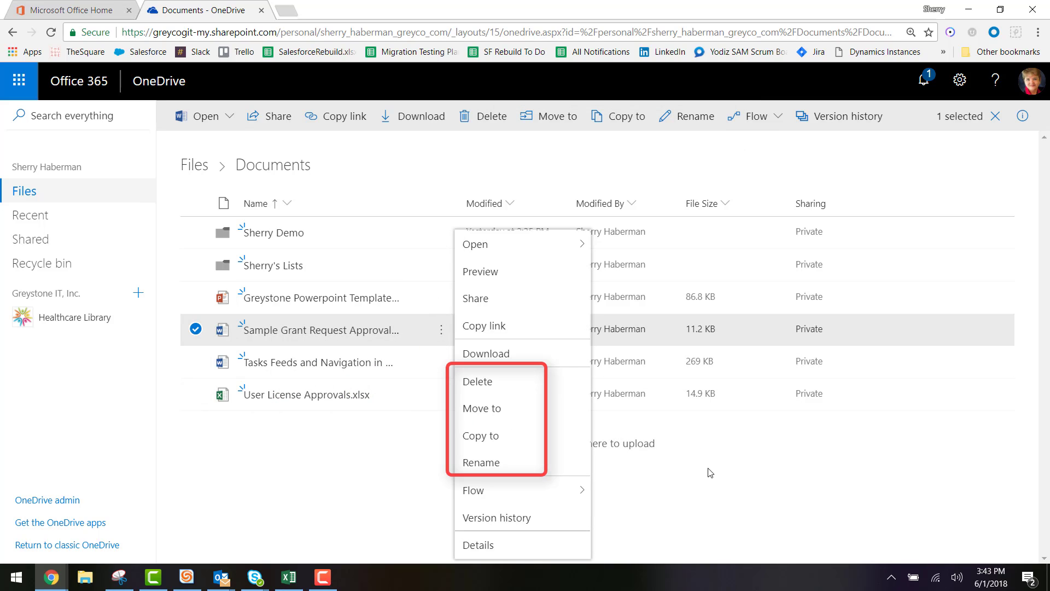
left_click(518, 469)
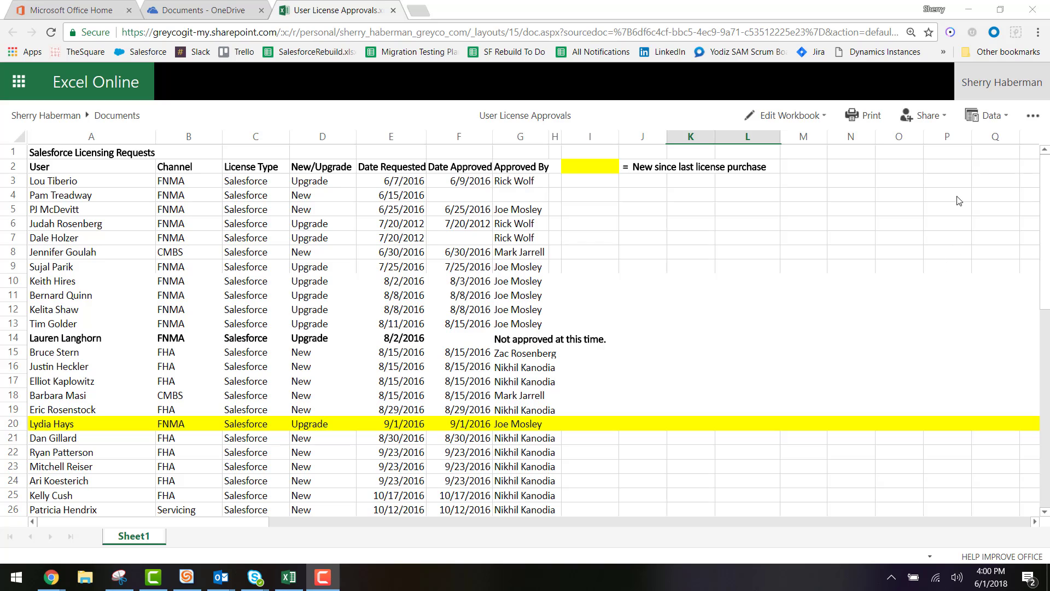
Step: Review the print and share options of the User License Approvals workbook in Excel Online
left_click(869, 116)
key("Escape")
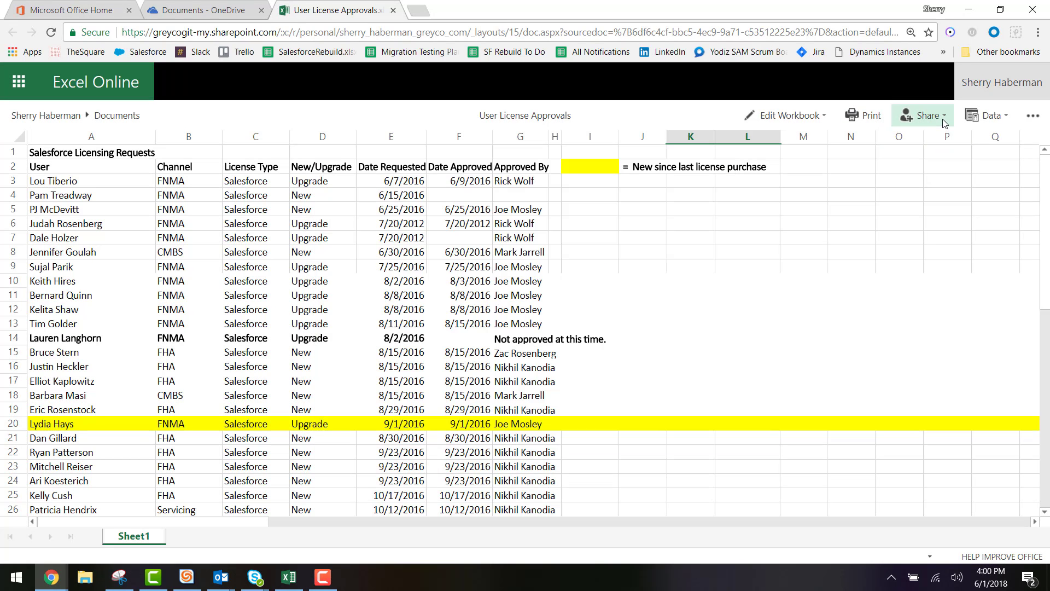
left_click(942, 118)
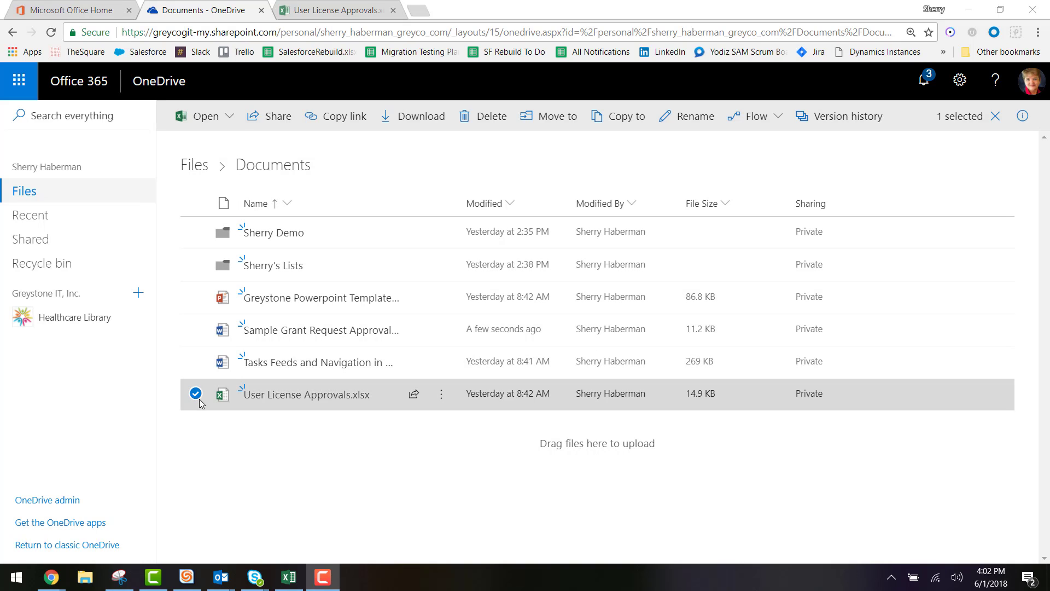
Step: Switch to OneDrive, view the link-sharing options for User License Approvals.xlsx, and close them without sending a link
left_click(286, 120)
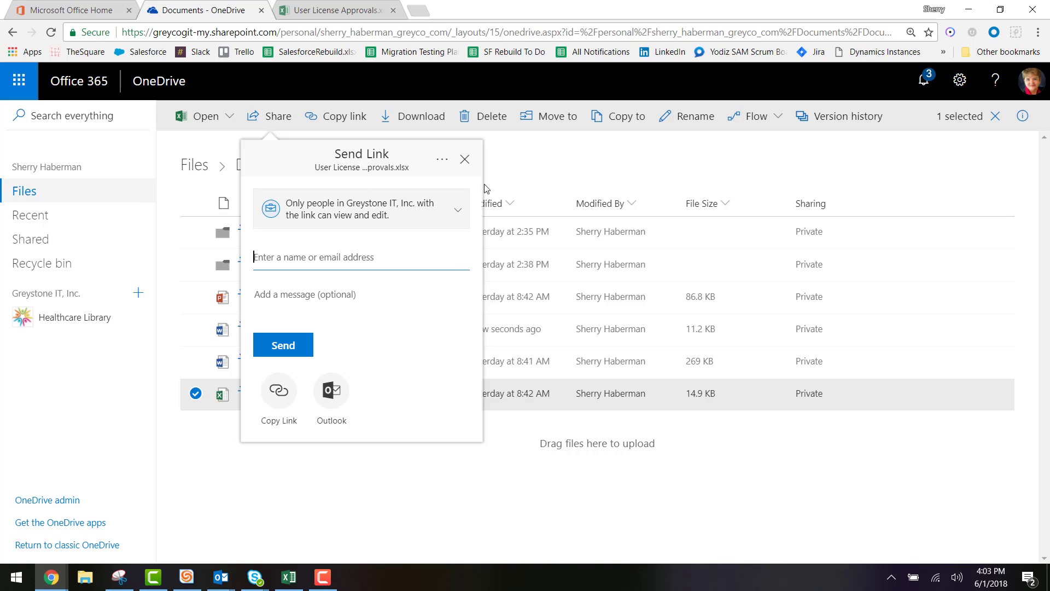
left_click(465, 159)
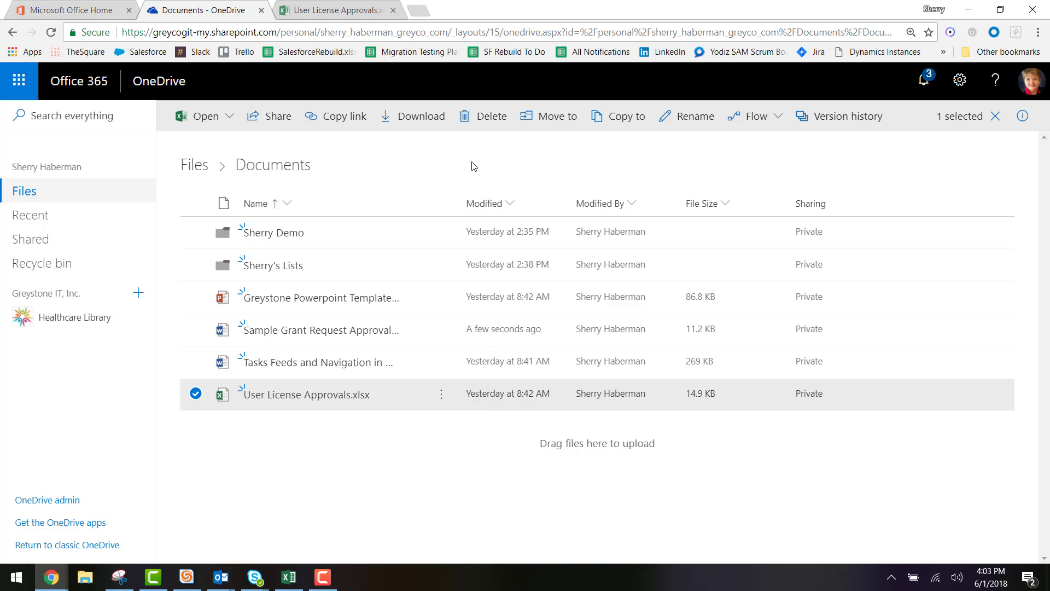
Step: Show the OneDrive files that others have shared with the account owner
left_click(39, 245)
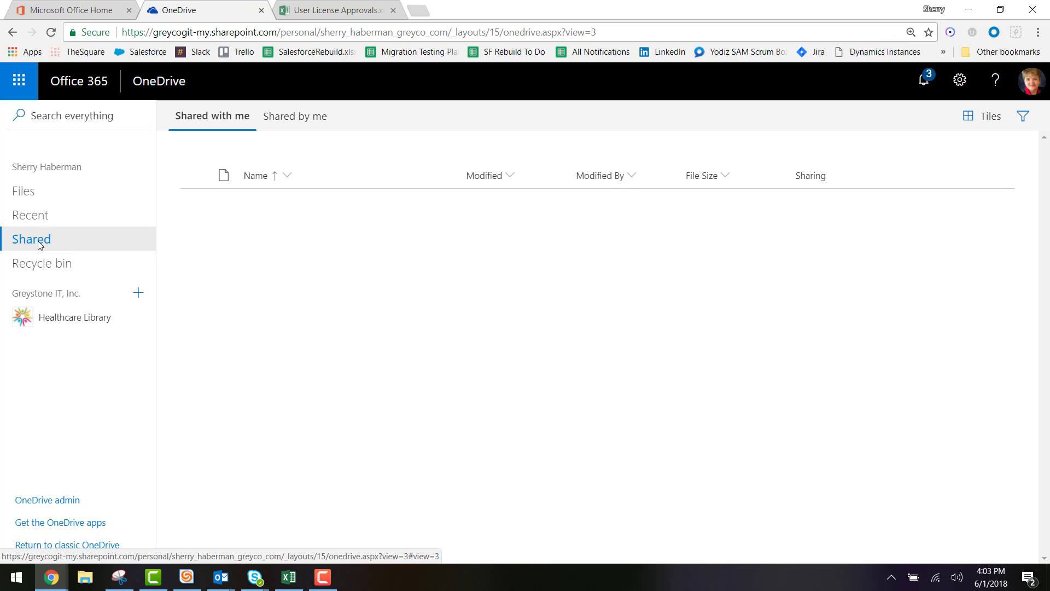